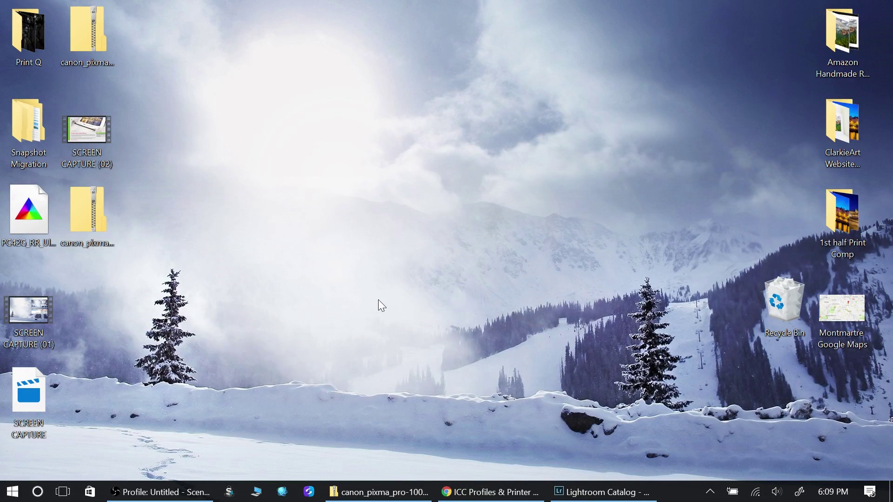
- Restore the Chrome window showing the Canson Infinity ICC profiles page
{"action": "left_click", "coordinate": [493, 491]}
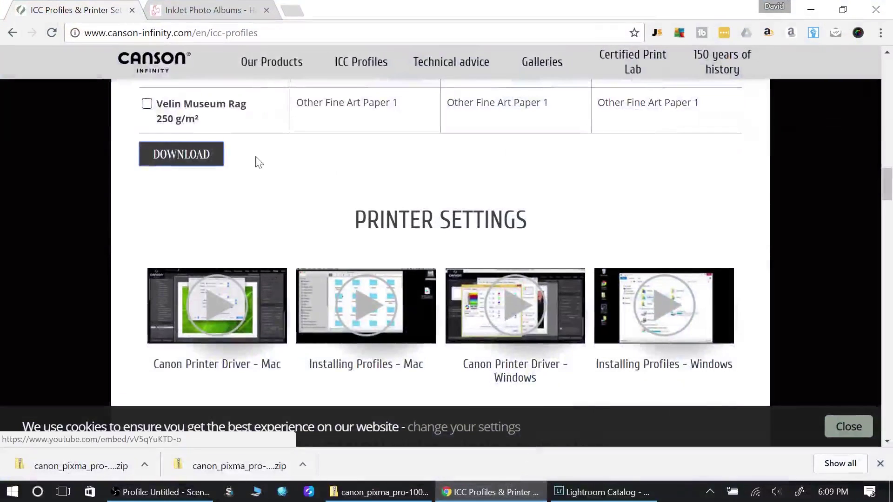
- Go to the Canson home page, reopen ICC Profiles and scroll to the Find an ICC Profile panel
{"action": "scroll", "coordinate": [74, 132], "scroll_direction": "up", "scroll_amount": 10}
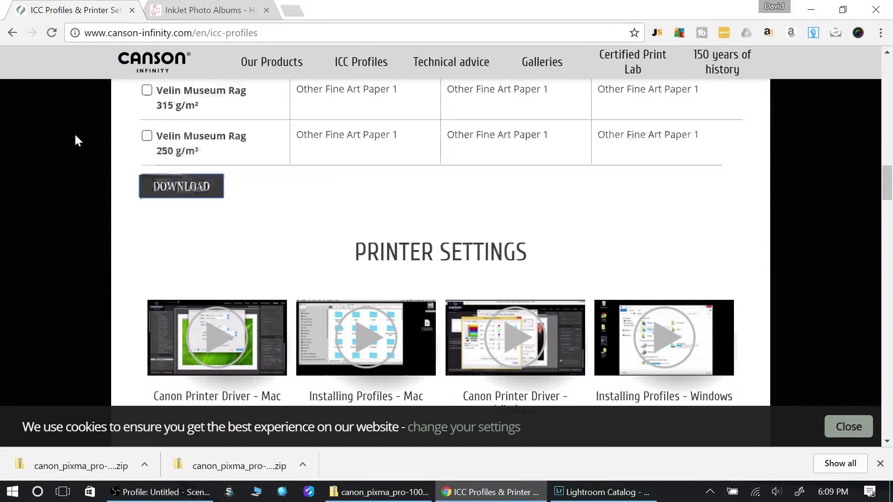
{"action": "scroll", "coordinate": [108, 142], "scroll_direction": "up", "scroll_amount": 3}
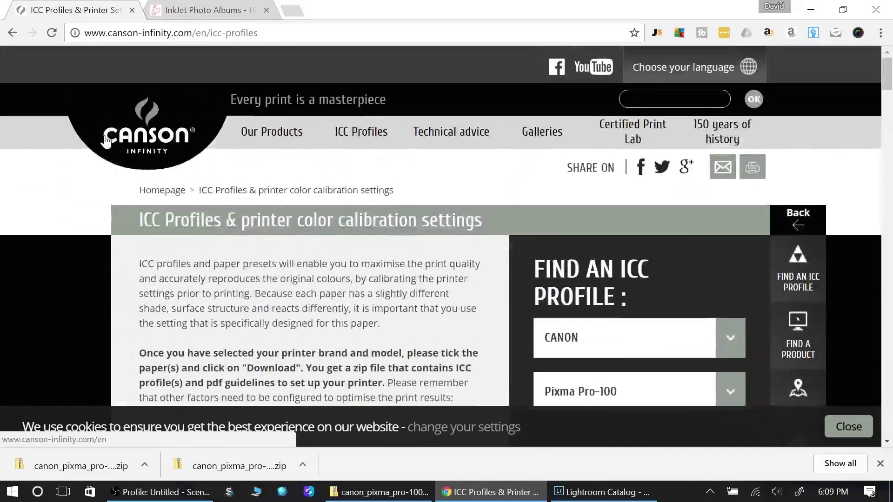
{"action": "left_click", "coordinate": [12, 32]}
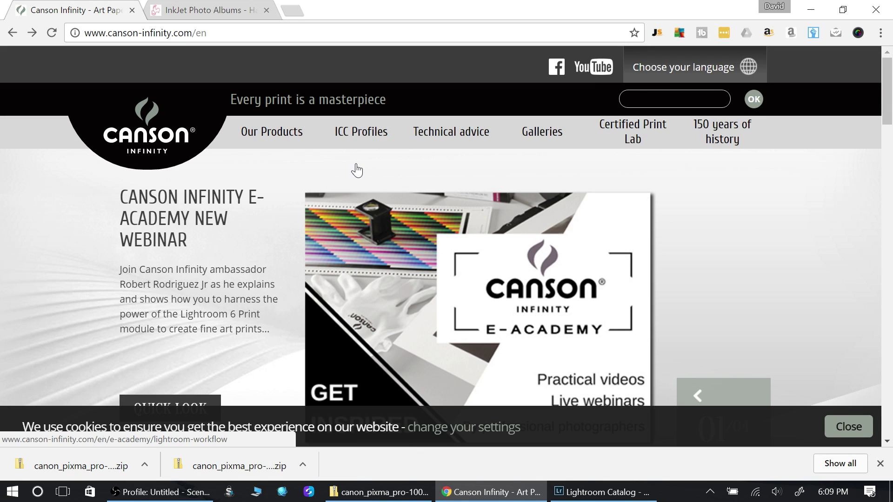
{"action": "left_click", "coordinate": [360, 132]}
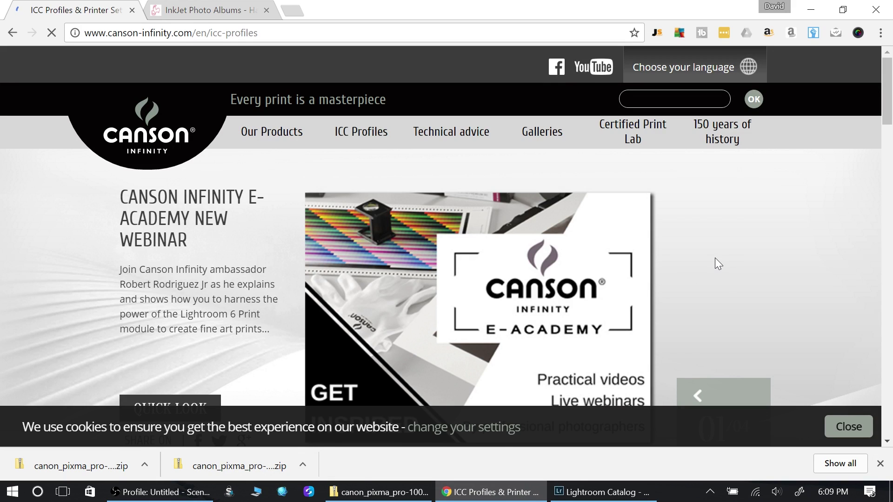
{"action": "scroll", "coordinate": [715, 252], "scroll_direction": "down", "scroll_amount": 3}
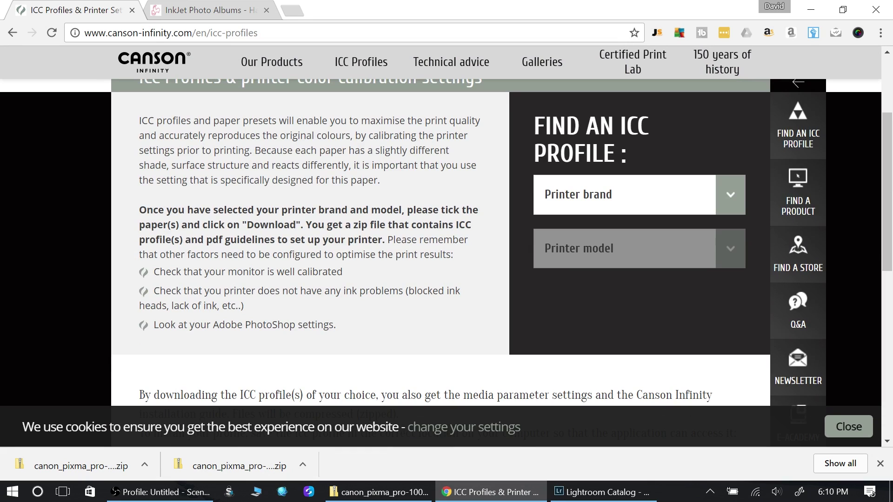
- Select CANON as printer brand and Pixma Pro-100 as printer model in the profile finder
{"action": "left_click", "coordinate": [736, 199]}
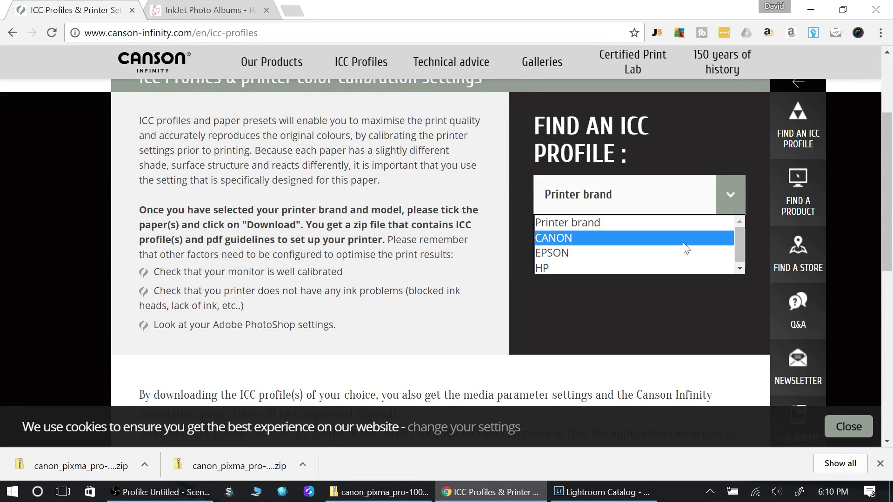
{"action": "left_click", "coordinate": [670, 237]}
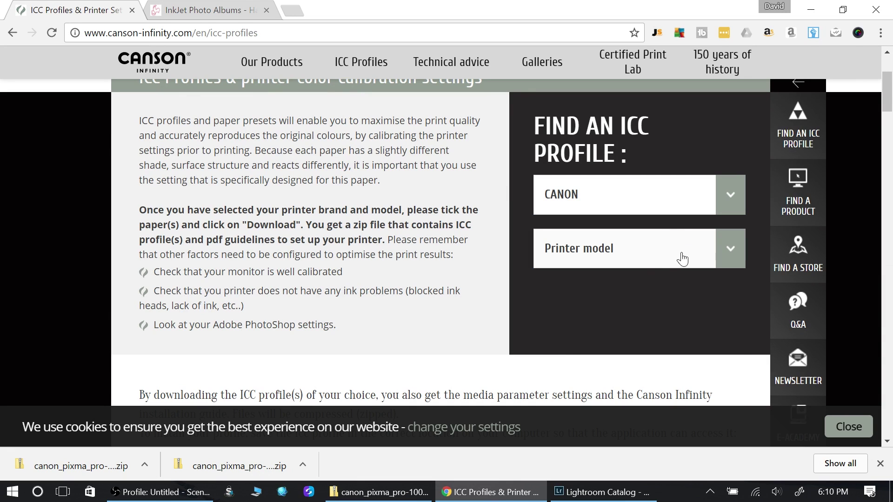
{"action": "left_click", "coordinate": [700, 253]}
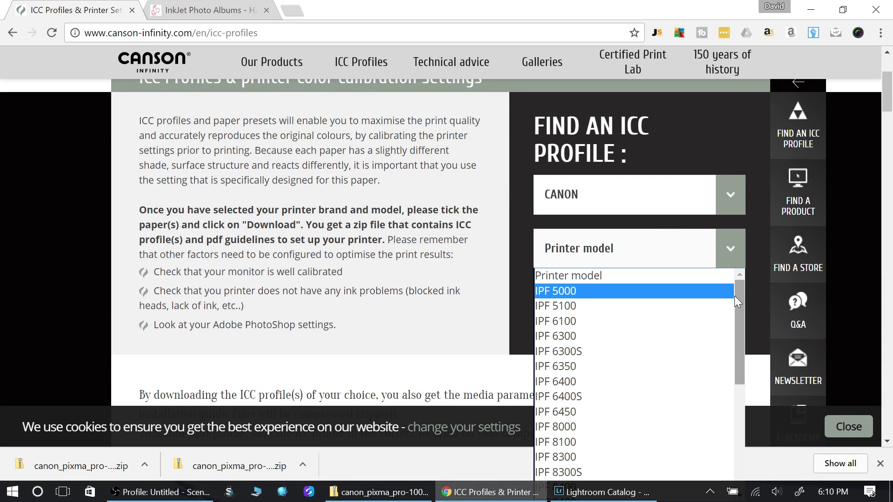
{"action": "left_click_drag", "start_coordinate": [741, 297], "coordinate": [719, 429]}
{"action": "scroll", "coordinate": [470, 275], "scroll_direction": "down", "scroll_amount": 3}
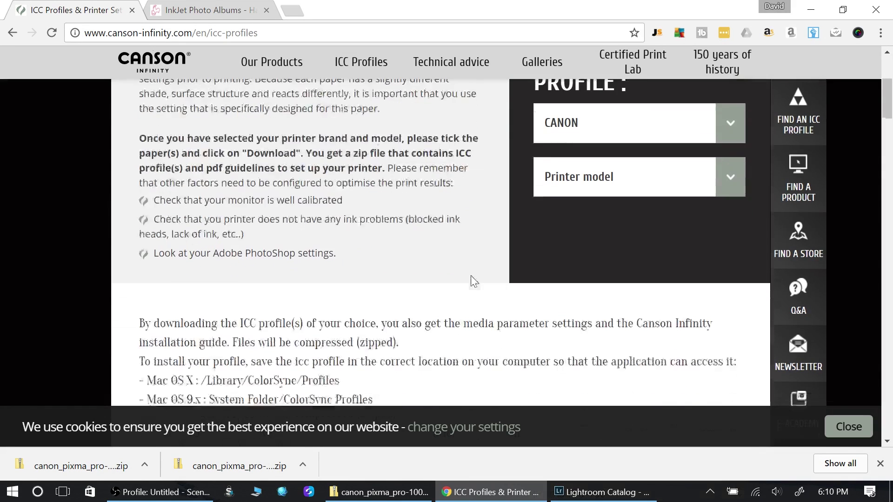
{"action": "left_click", "coordinate": [741, 122]}
{"action": "scroll", "coordinate": [642, 321], "scroll_direction": "down", "scroll_amount": 5}
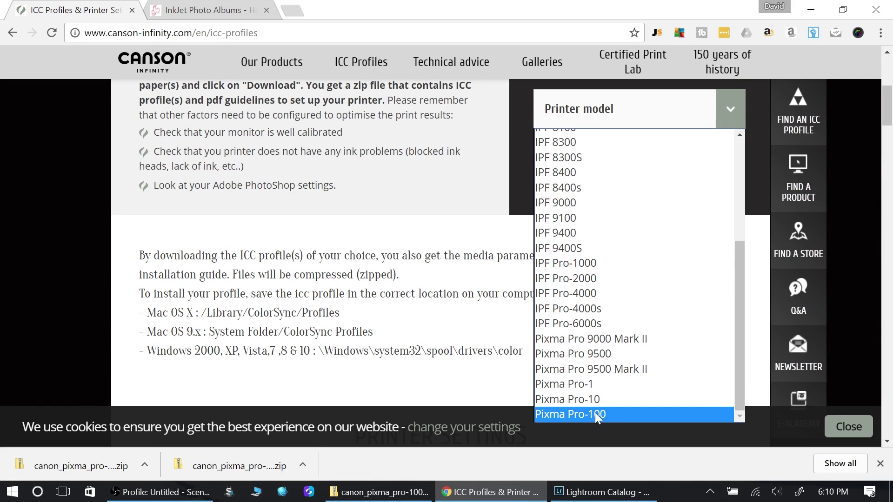
{"action": "left_click", "coordinate": [595, 414]}
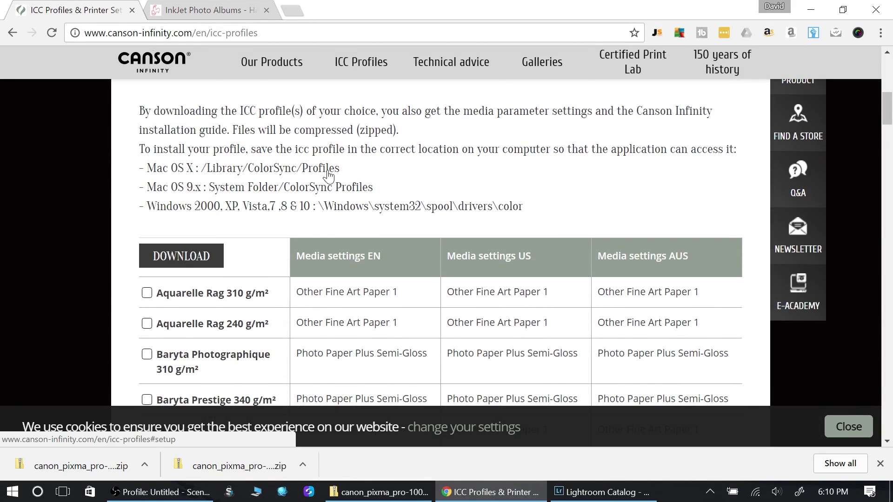
- Tick PhotoLustre Premium RC 310 g/m² and download its profile zip to the Desktop
{"action": "scroll", "coordinate": [324, 175], "scroll_direction": "down", "scroll_amount": 3}
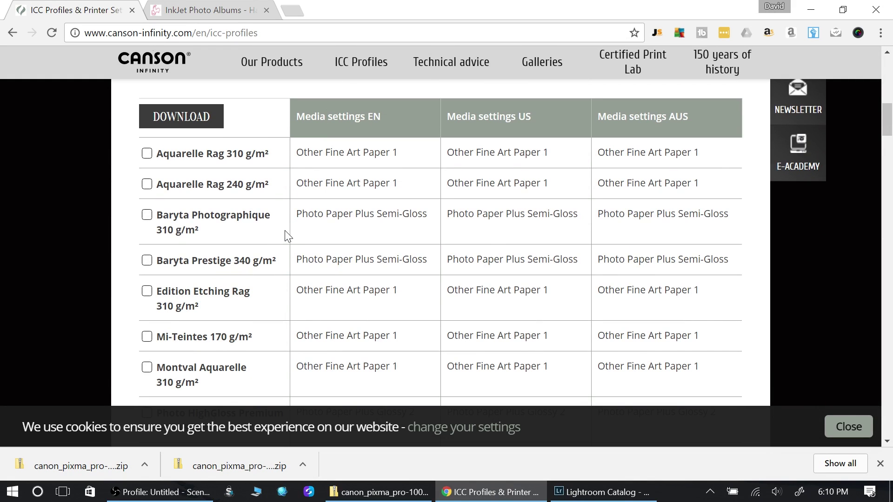
{"action": "scroll", "coordinate": [283, 241], "scroll_direction": "down", "scroll_amount": 1}
{"action": "scroll", "coordinate": [283, 241], "scroll_direction": "down", "scroll_amount": 1}
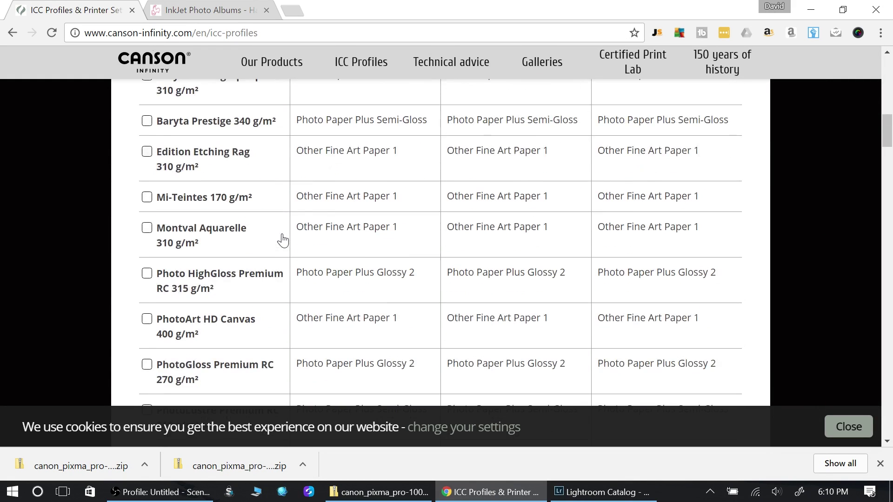
{"action": "scroll", "coordinate": [284, 240], "scroll_direction": "down", "scroll_amount": 1}
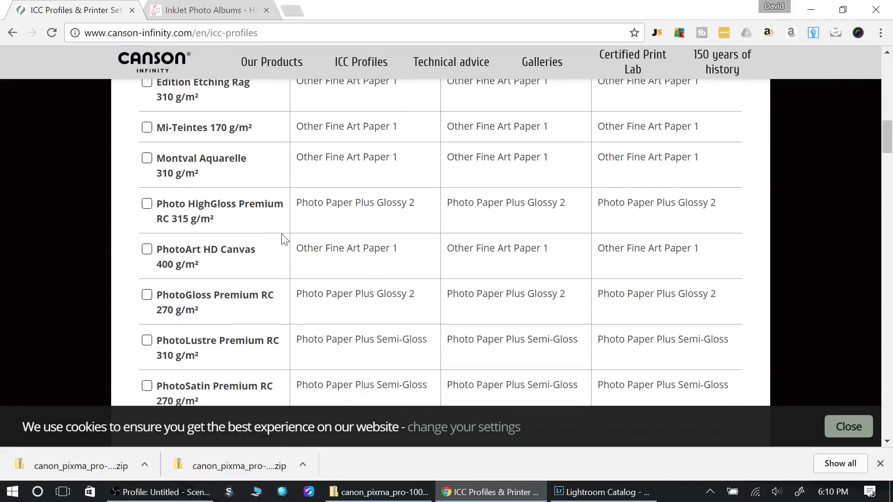
{"action": "scroll", "coordinate": [283, 240], "scroll_direction": "down", "scroll_amount": 1}
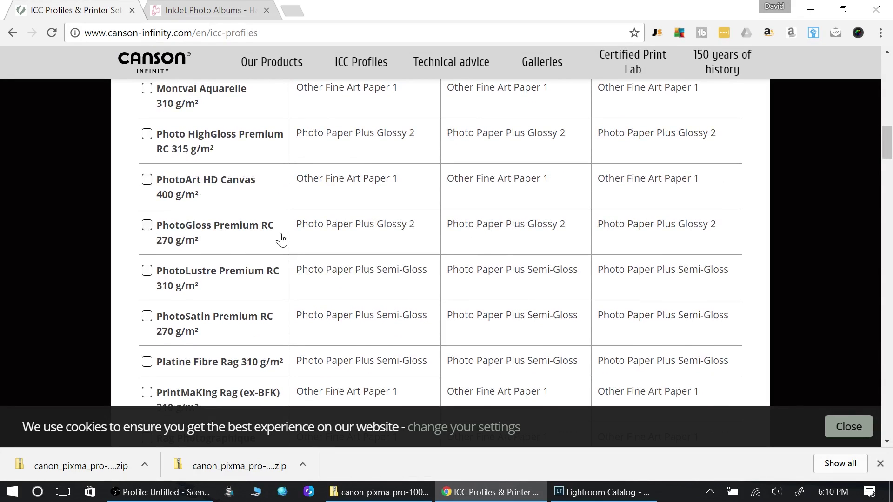
{"action": "left_click", "coordinate": [148, 272]}
{"action": "scroll", "coordinate": [372, 241], "scroll_direction": "down", "scroll_amount": 2}
{"action": "scroll", "coordinate": [399, 223], "scroll_direction": "down", "scroll_amount": 4}
{"action": "left_click", "coordinate": [186, 259]}
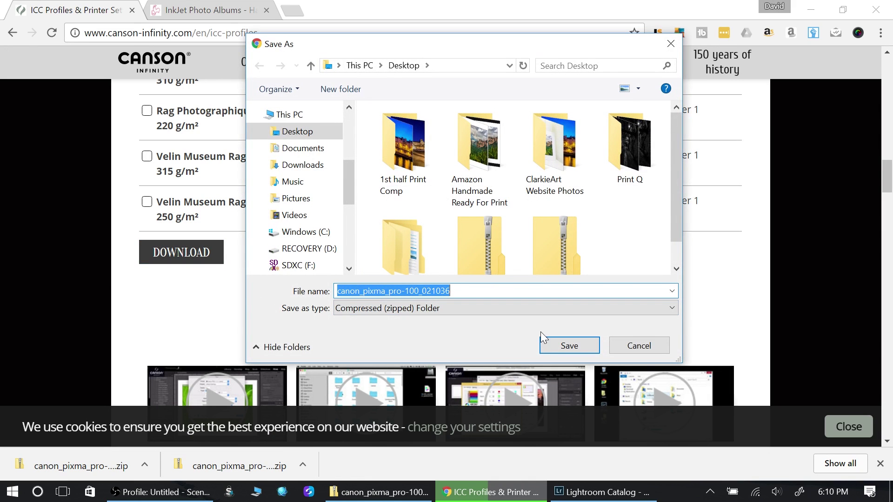
{"action": "left_click", "coordinate": [575, 347]}
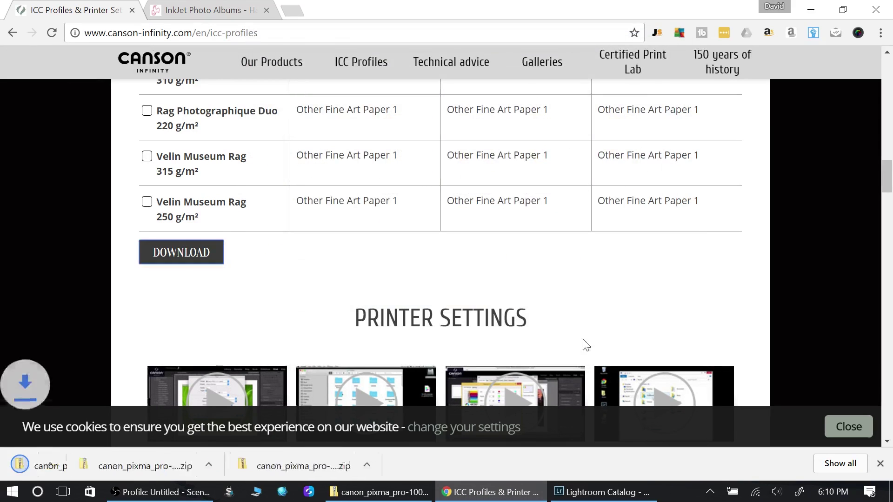
{"action": "left_click", "coordinate": [814, 8]}
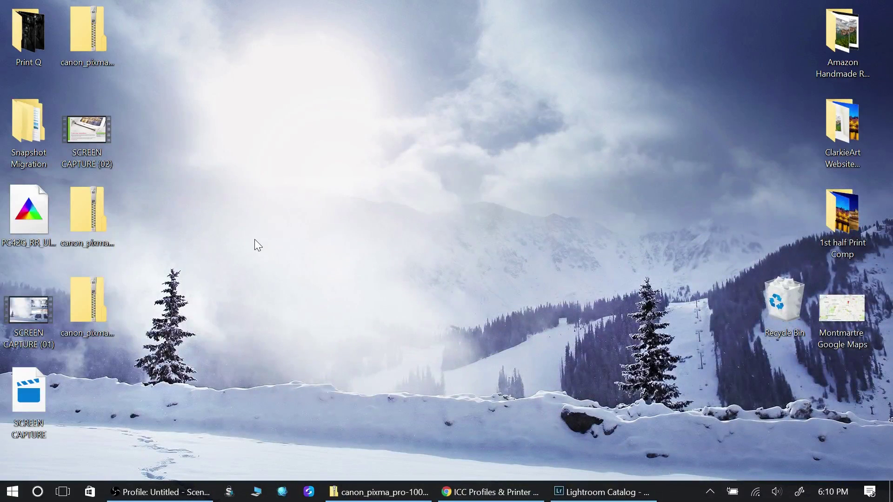
- Open the downloaded zip's icc folder and copy the cifa_pixmapro100_lustre310 profile
{"action": "double_click", "coordinate": [91, 300]}
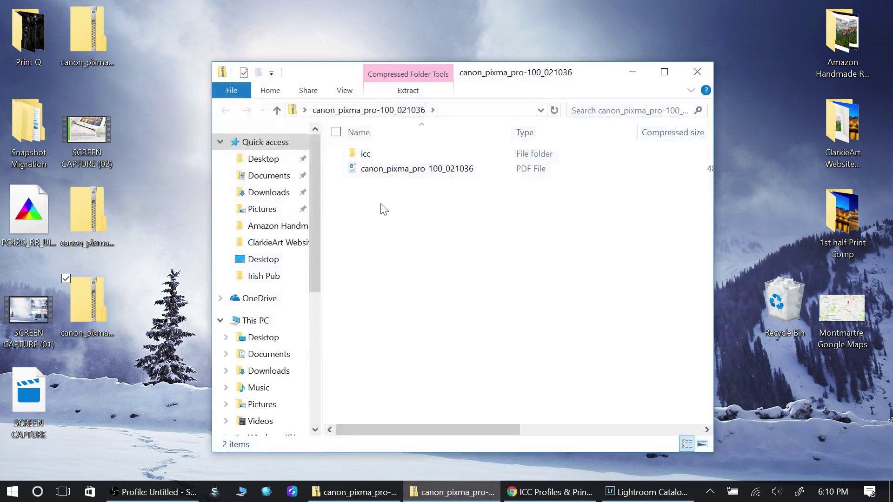
{"action": "double_click", "coordinate": [375, 154]}
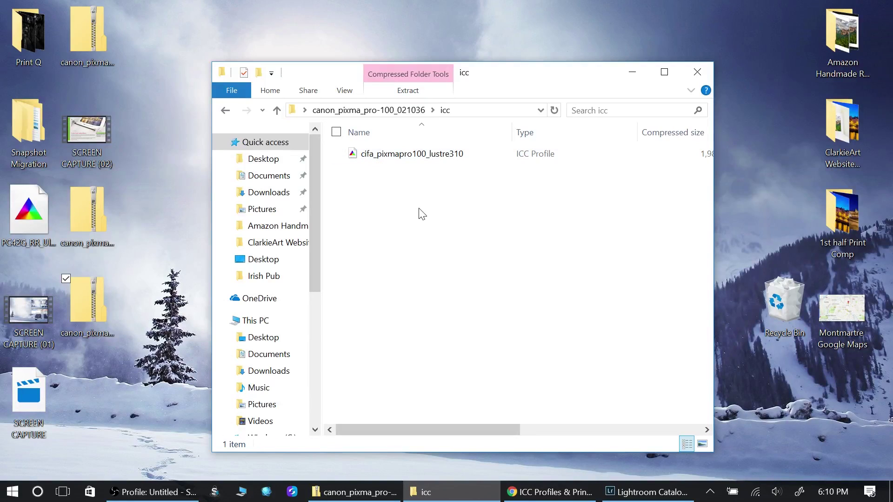
{"action": "left_click", "coordinate": [400, 155]}
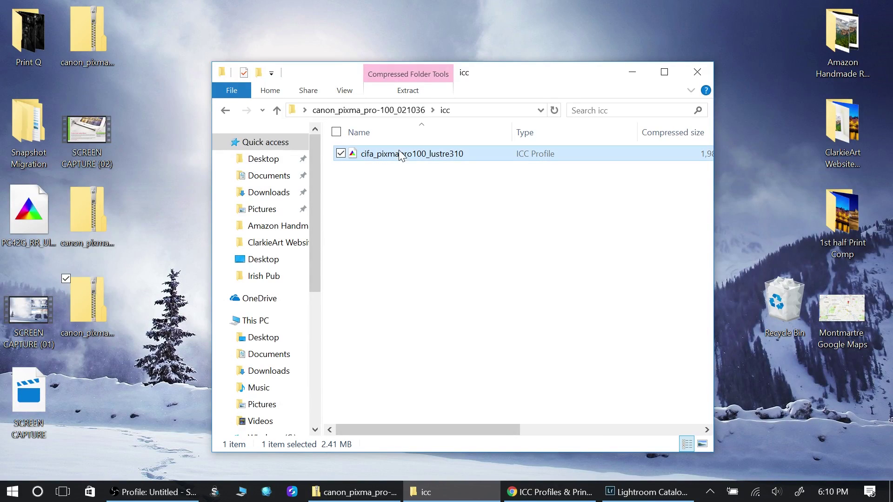
{"action": "right_click", "coordinate": [369, 155]}
{"action": "left_click", "coordinate": [341, 199]}
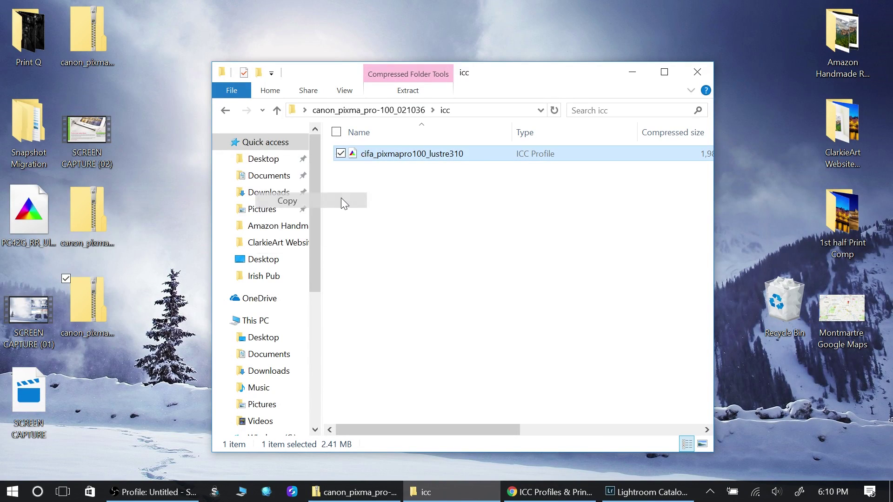
{"action": "left_click", "coordinate": [631, 71]}
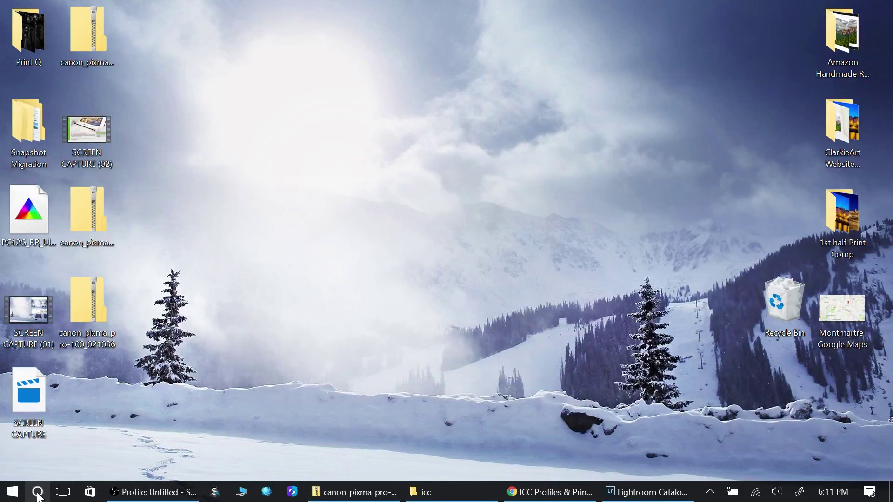
- Check the lustre310 profile inside the canon_pixma_pro-100_021036 zip, close it, and open Downloads
{"action": "left_click", "coordinate": [241, 492]}
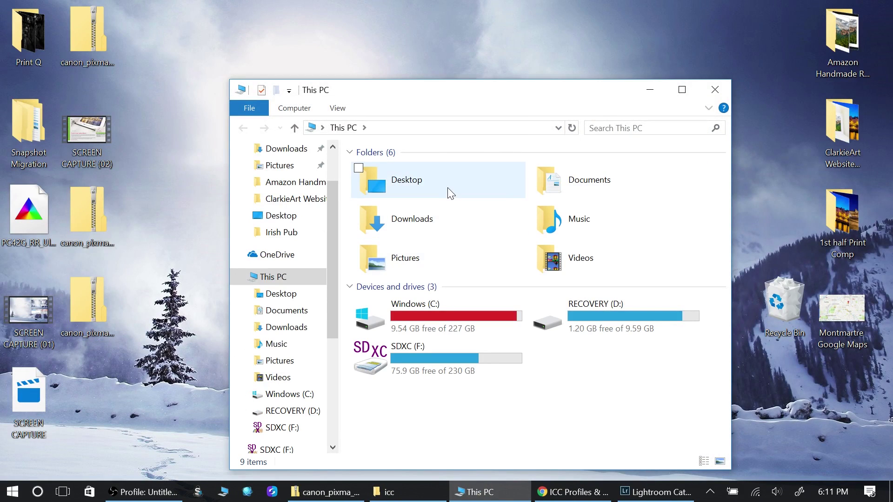
{"action": "double_click", "coordinate": [91, 307]}
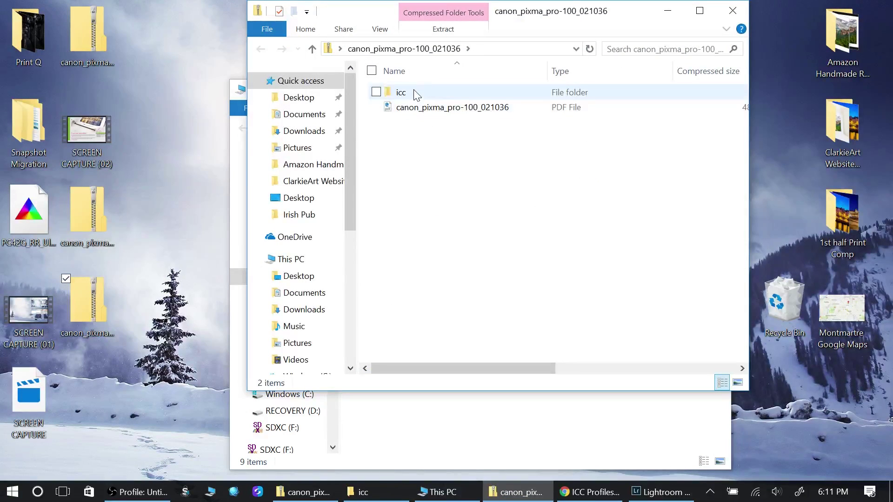
{"action": "double_click", "coordinate": [415, 93]}
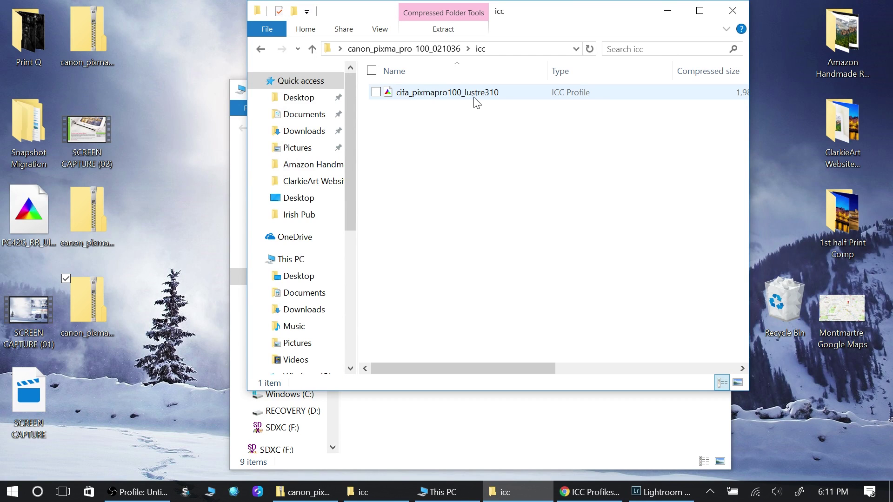
{"action": "right_click", "coordinate": [441, 94]}
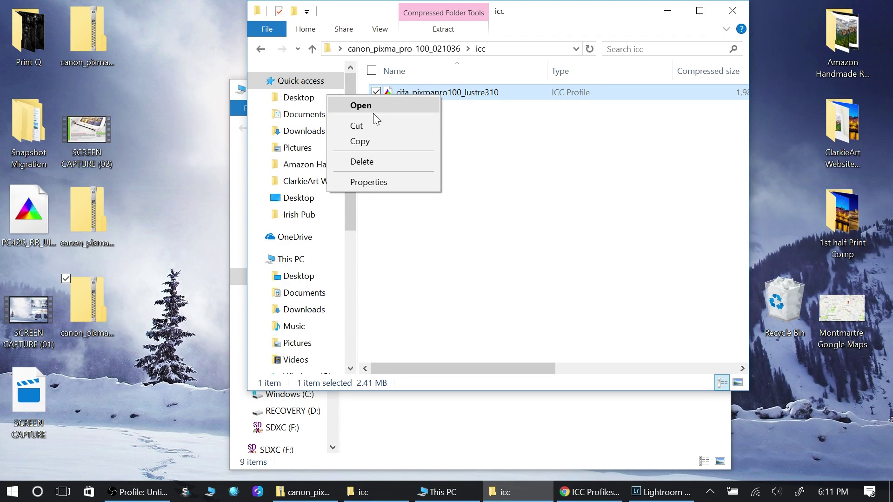
{"action": "left_click", "coordinate": [578, 163]}
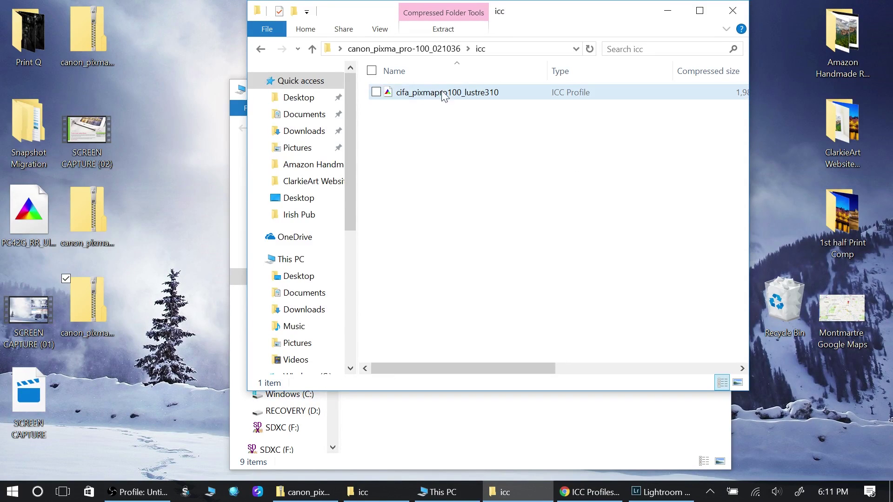
{"action": "left_click", "coordinate": [731, 19]}
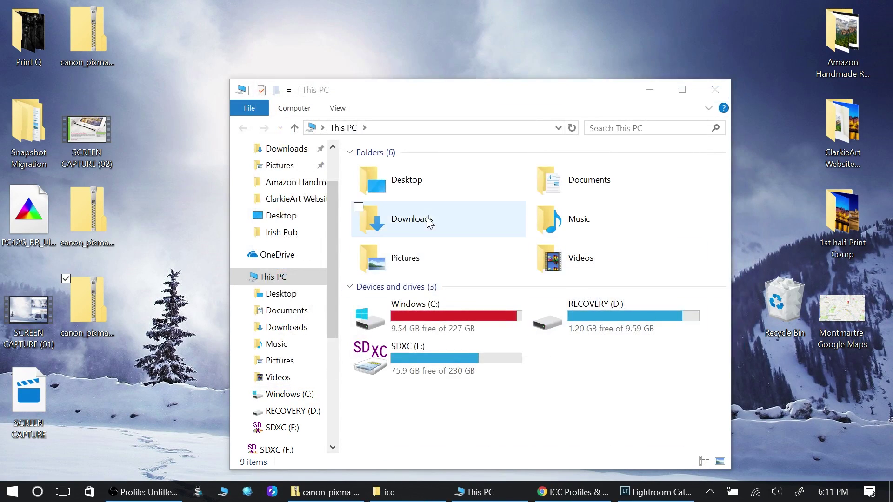
{"action": "double_click", "coordinate": [420, 225]}
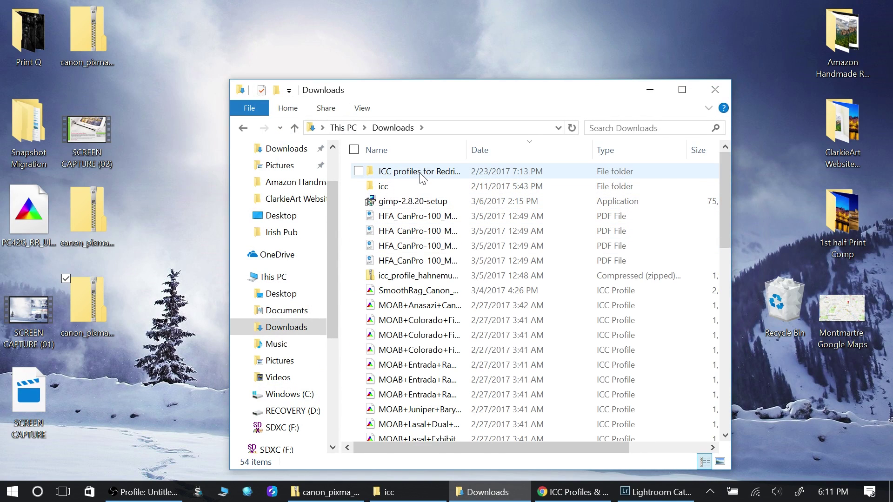
- Install cifa_pixmapro100_lustre310 from the Downloads icc folder via Install Profile, then close the window
{"action": "double_click", "coordinate": [412, 186]}
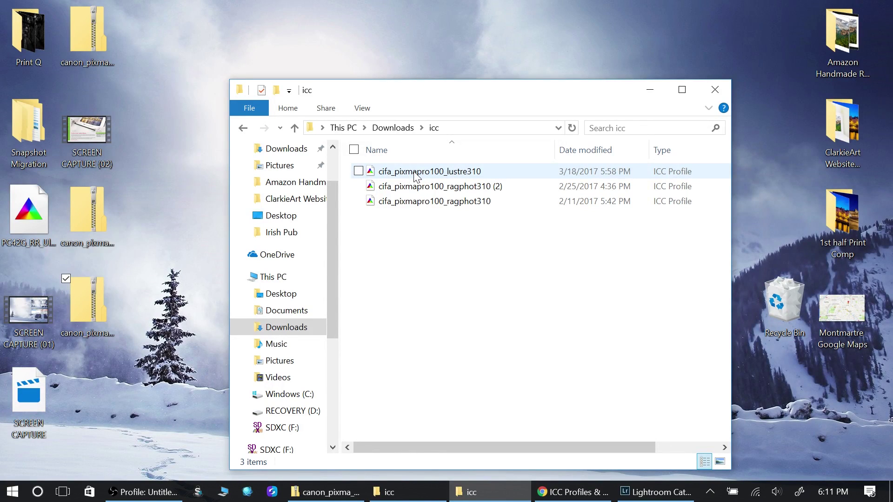
{"action": "right_click", "coordinate": [415, 173]}
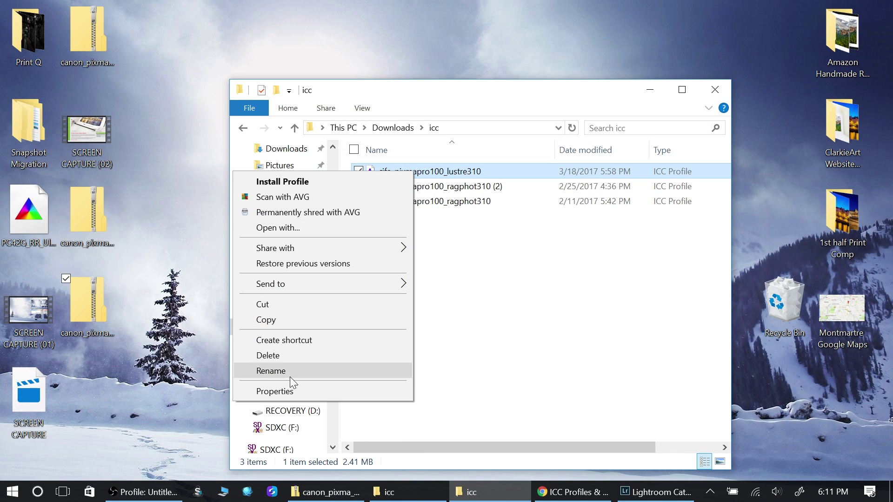
{"action": "left_click", "coordinate": [304, 183]}
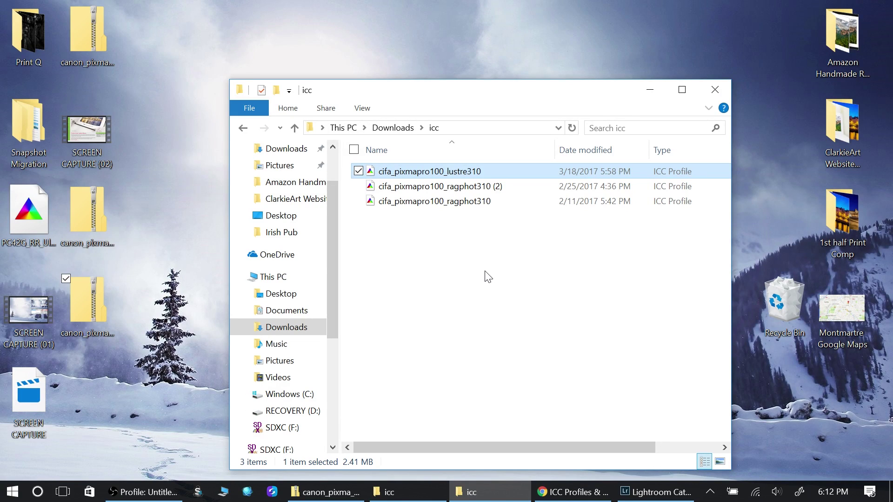
{"action": "left_click", "coordinate": [720, 88]}
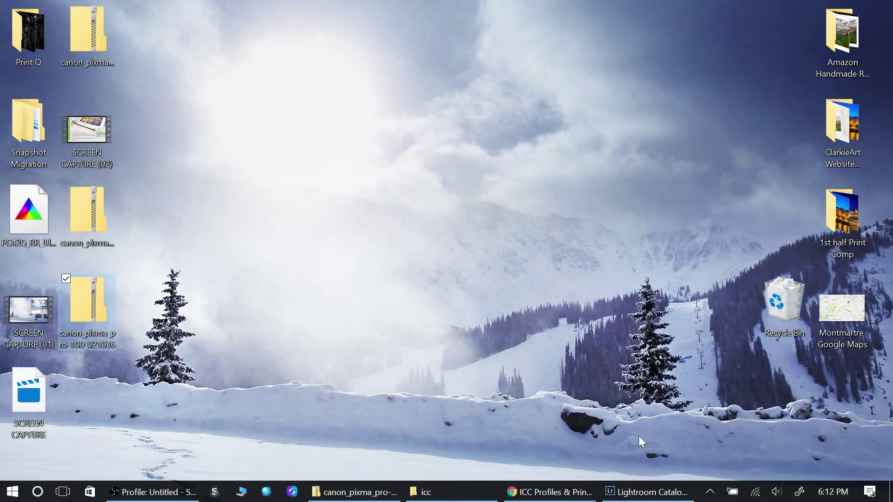
- Bring Lightroom's Print module forward and check the Color Management print profile list
{"action": "left_click", "coordinate": [637, 492]}
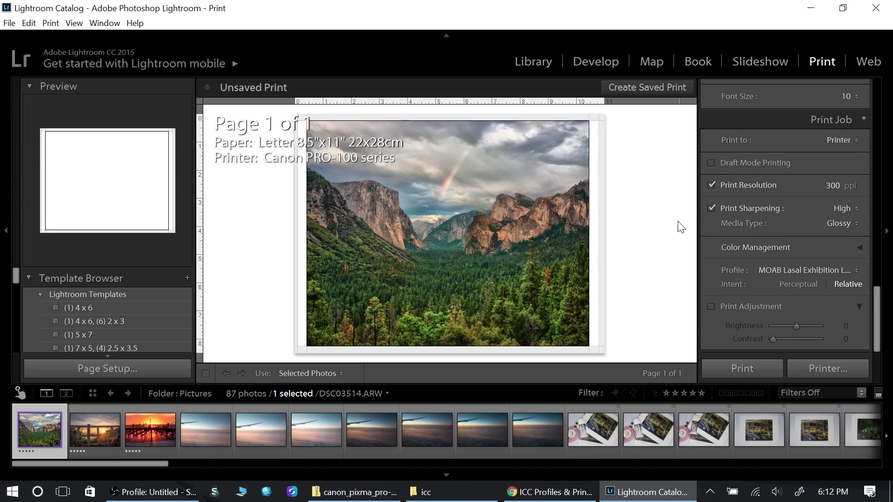
{"action": "mouse_move", "coordinate": [876, 309]}
{"action": "left_mouse_down"}
{"action": "mouse_move", "coordinate": [876, 299]}
{"action": "mouse_move", "coordinate": [874, 311]}
{"action": "left_mouse_up"}
{"action": "left_click", "coordinate": [818, 269]}
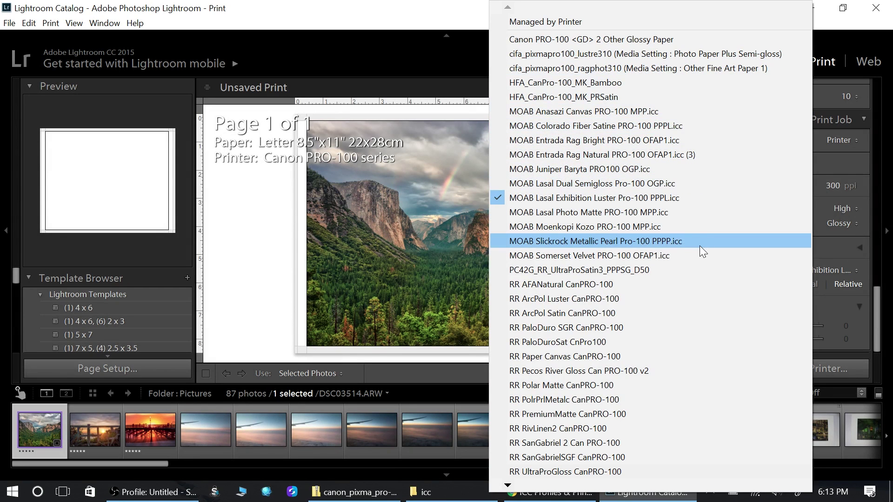
- Choose Other... from the Profile list to open the Choose Profiles dialog
{"action": "left_click", "coordinate": [510, 485]}
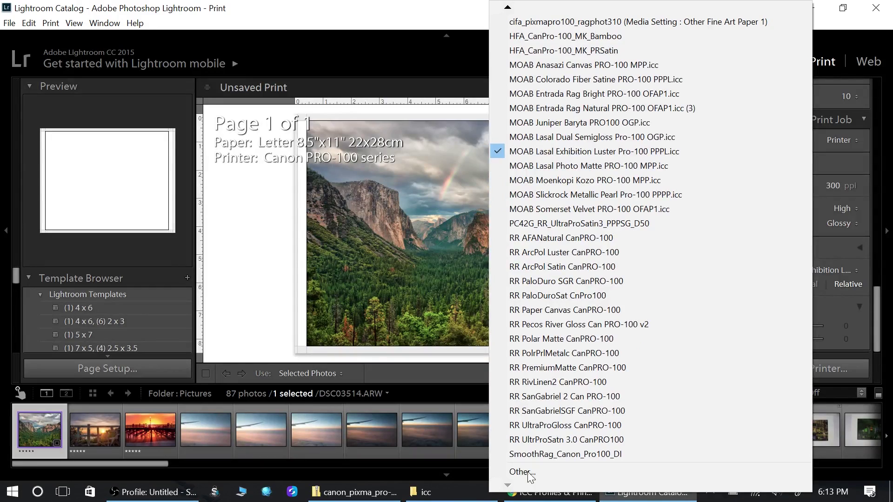
{"action": "left_click", "coordinate": [532, 472]}
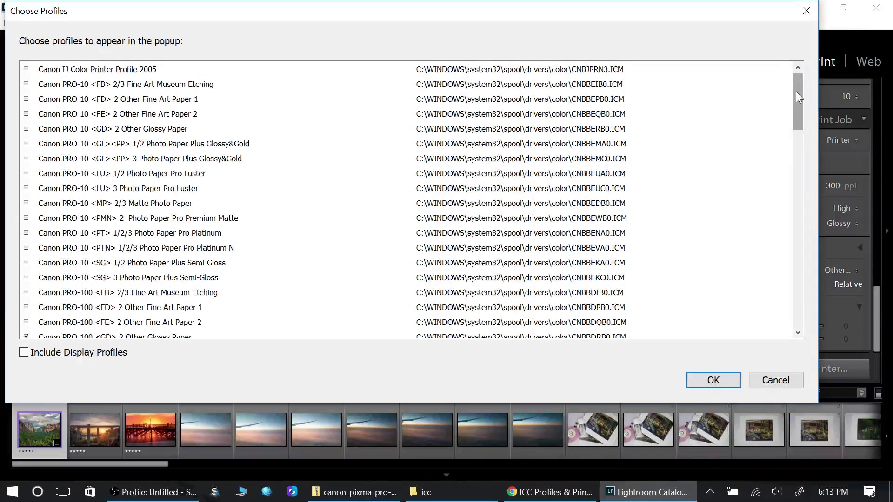
- Keep cifa_pixmapro100_lustre310 ticked at the bottom of Choose Profiles and confirm the list
{"action": "mouse_move", "coordinate": [796, 82]}
{"action": "left_mouse_down"}
{"action": "mouse_move", "coordinate": [786, 113]}
{"action": "mouse_move", "coordinate": [789, 85]}
{"action": "left_mouse_up"}
{"action": "left_click_drag", "start_coordinate": [796, 86], "coordinate": [785, 135]}
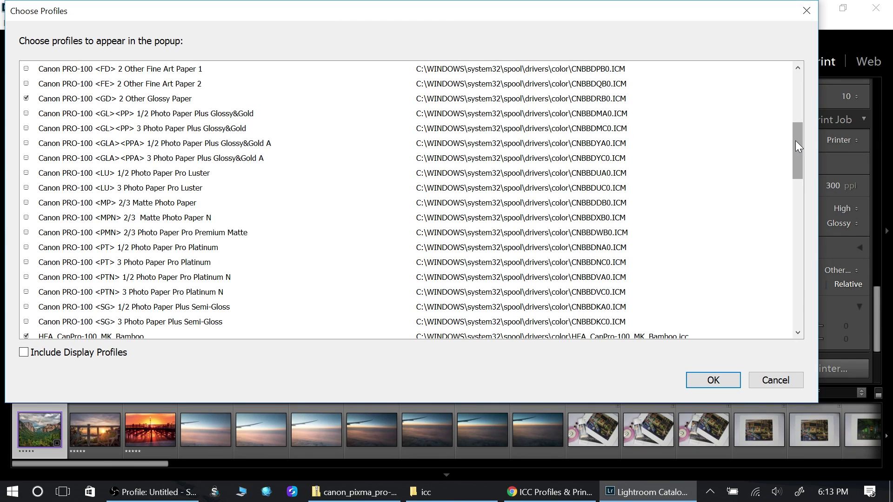
{"action": "left_click_drag", "start_coordinate": [795, 140], "coordinate": [788, 160]}
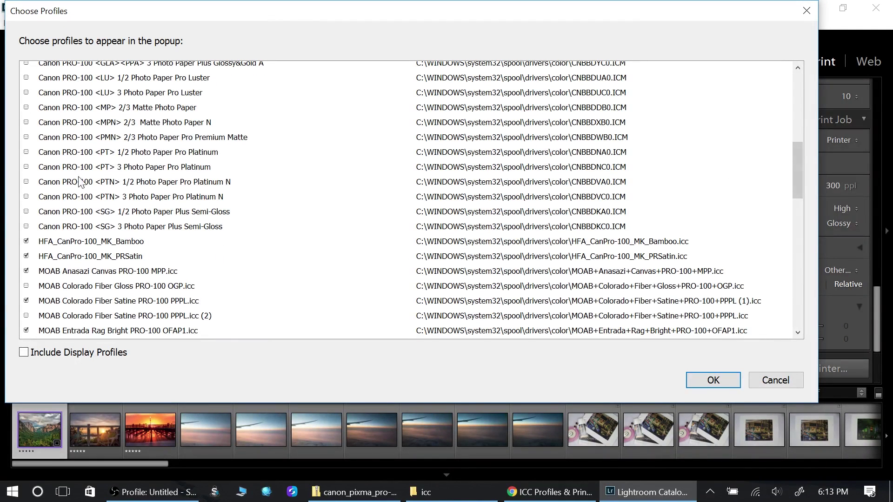
{"action": "left_click_drag", "start_coordinate": [797, 159], "coordinate": [794, 188]}
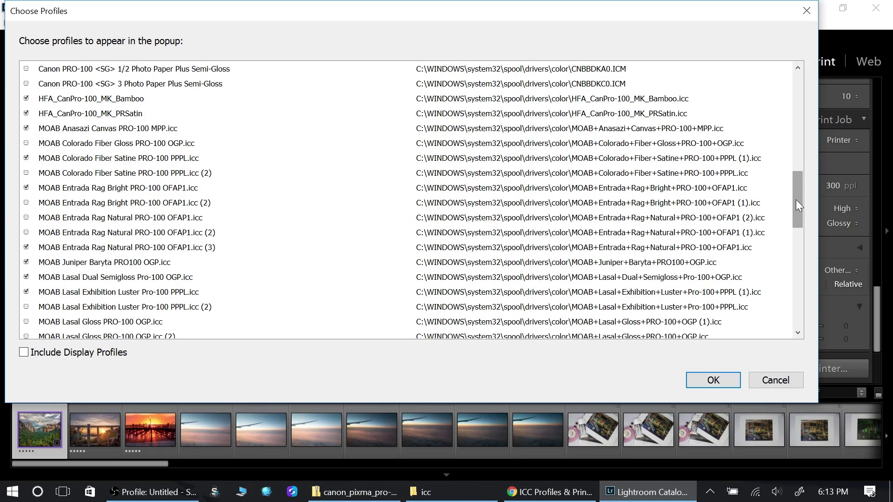
{"action": "left_click_drag", "start_coordinate": [796, 200], "coordinate": [800, 308]}
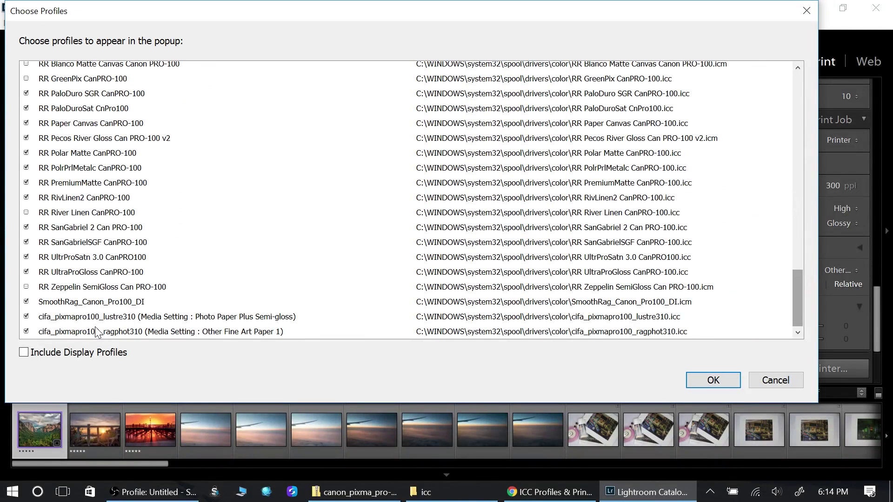
{"action": "left_click", "coordinate": [26, 318]}
{"action": "left_click", "coordinate": [26, 317]}
{"action": "left_click", "coordinate": [721, 380]}
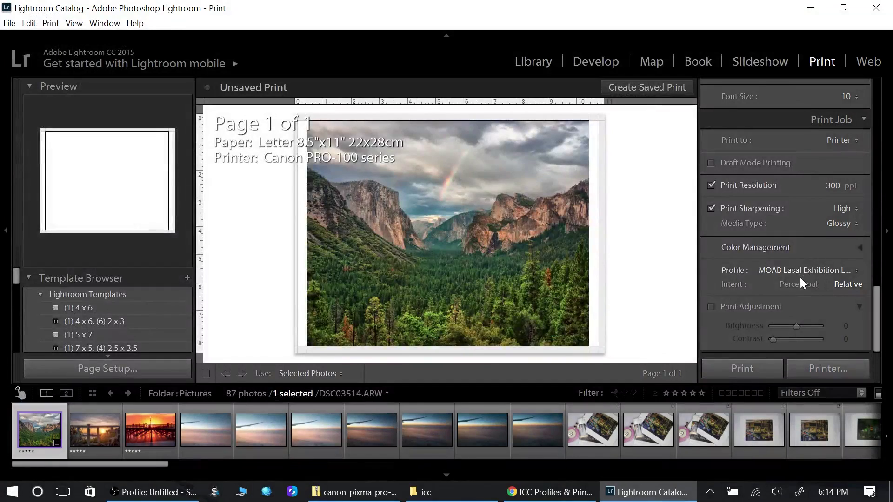
- Set the print profile to cifa_pixmapro100_lustre310, replacing MOAB Lasal Exhibition Luster
{"action": "left_click", "coordinate": [830, 268]}
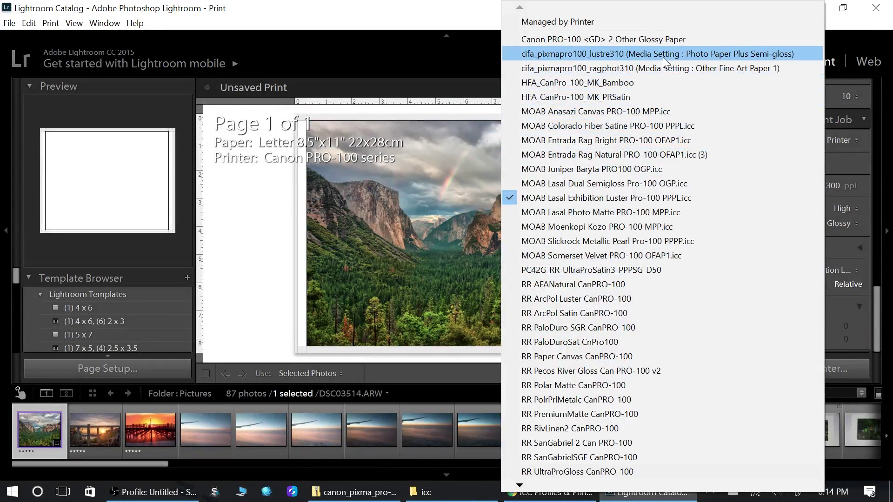
{"action": "left_click", "coordinate": [546, 53]}
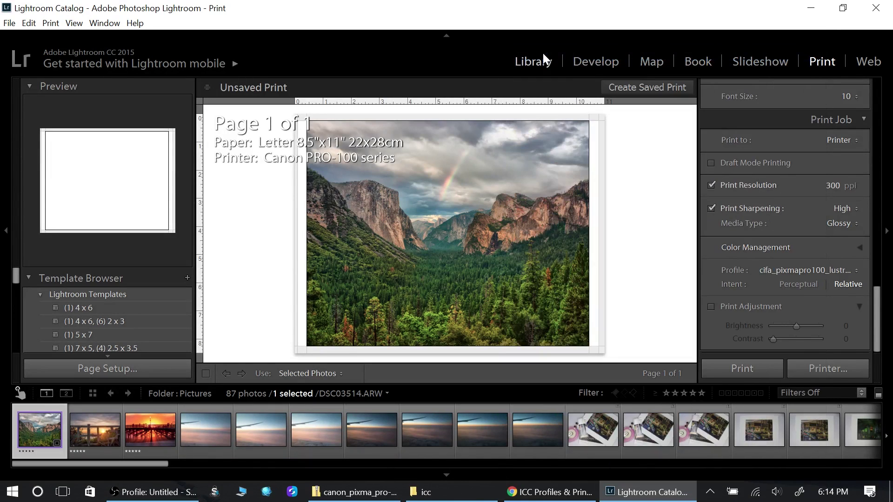